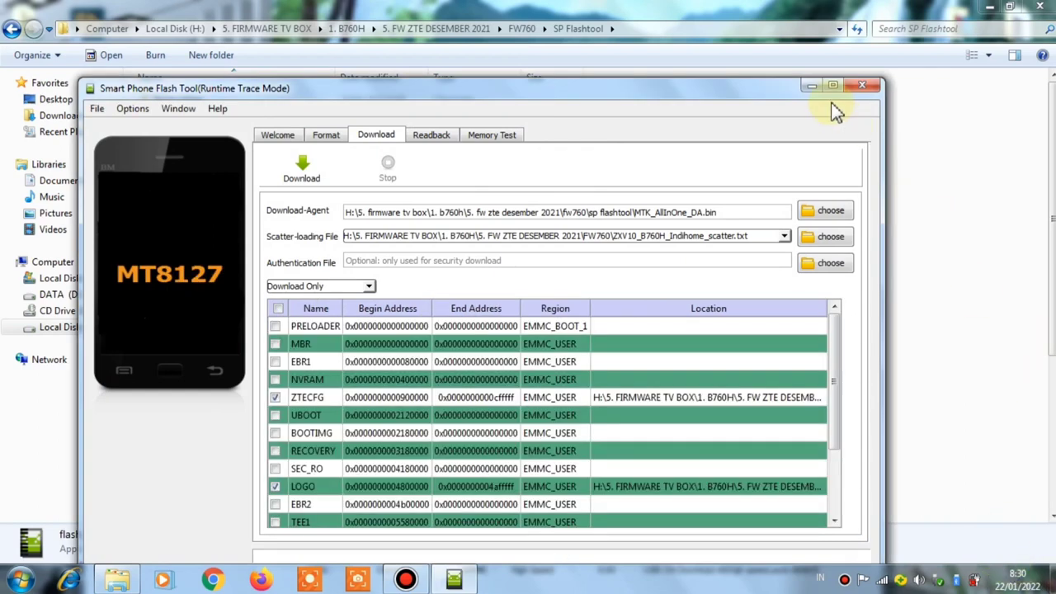
- Maximize the flash tool window
left_click(833, 86)
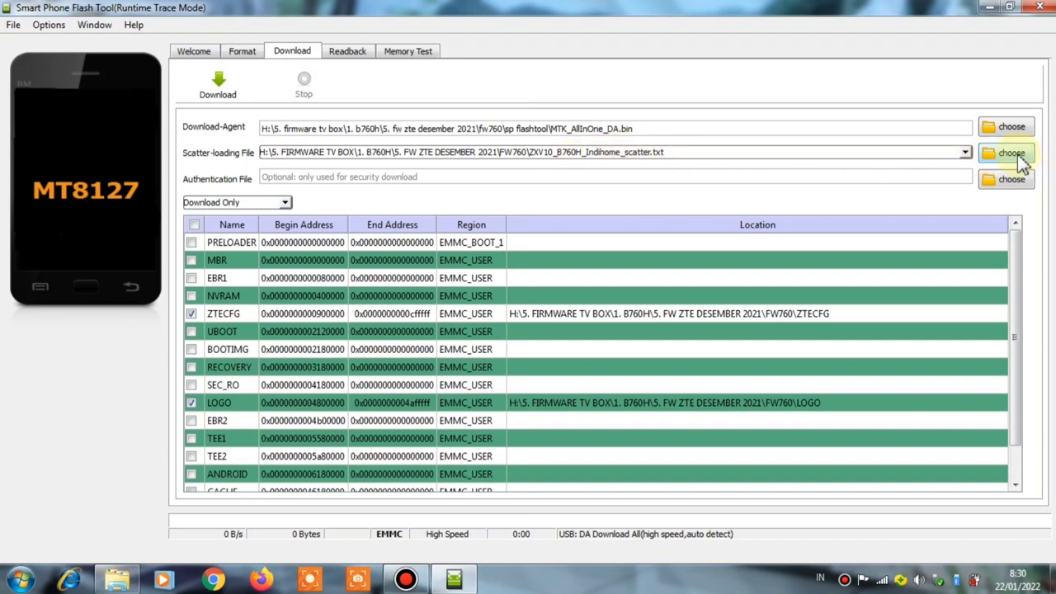
left_click(1020, 158)
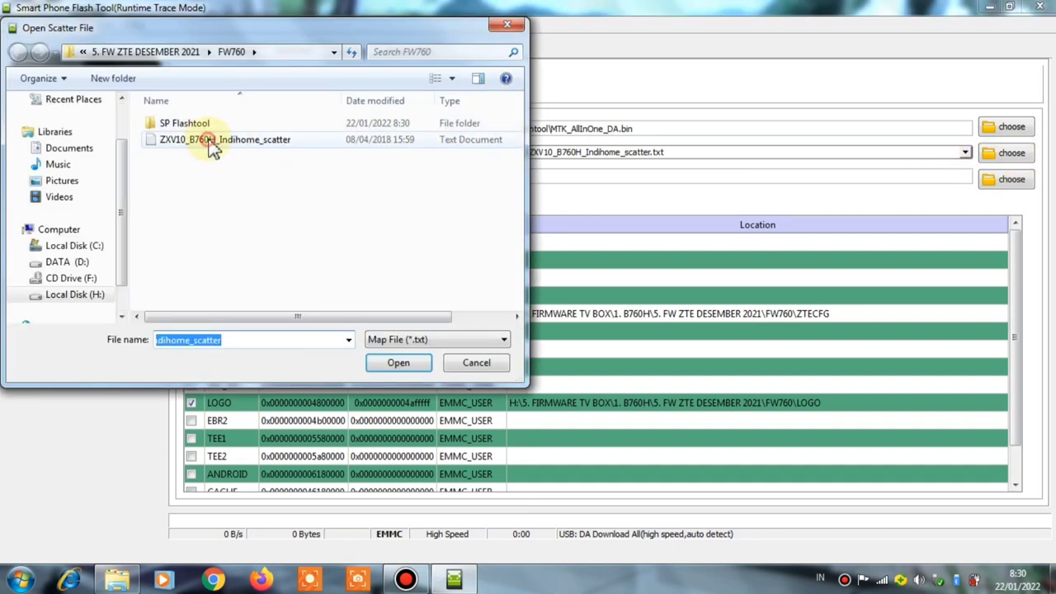
left_click(210, 140)
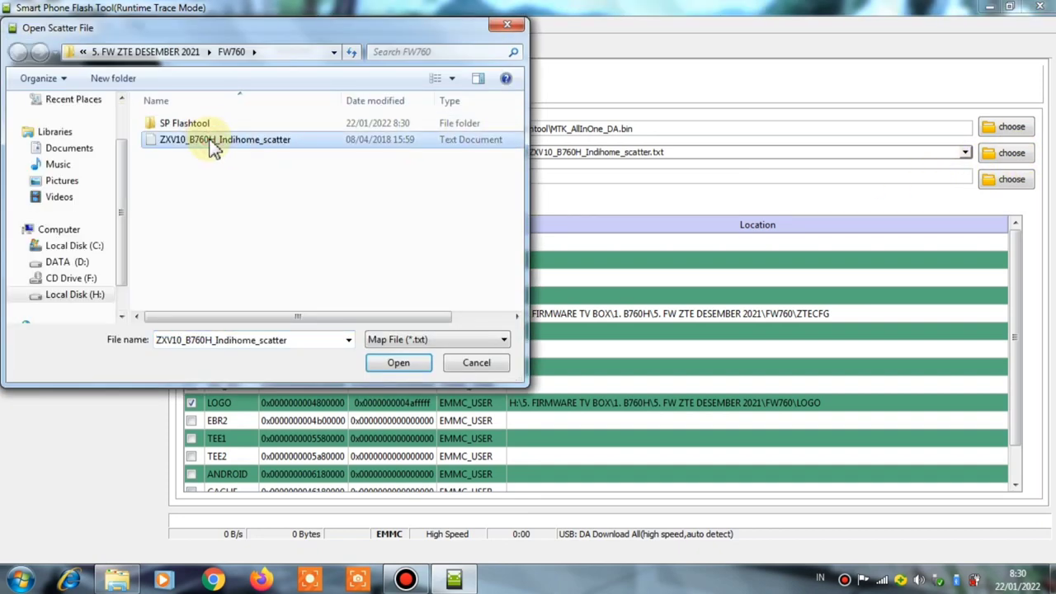
left_click(477, 363)
- Assign the BOOT image from H:\5. FIRMWARE TV BOX\1. B760H\5. FW ZTE DESEMBER 2021\FW760 to the BOOTIMG partition
scroll(817, 337, "down", 1)
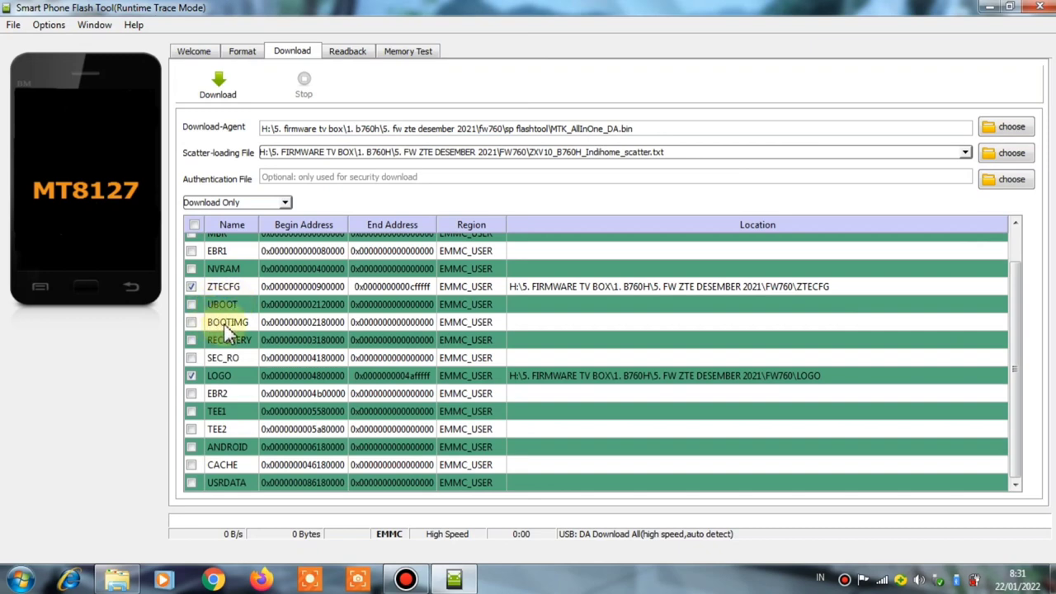
double_click(551, 325)
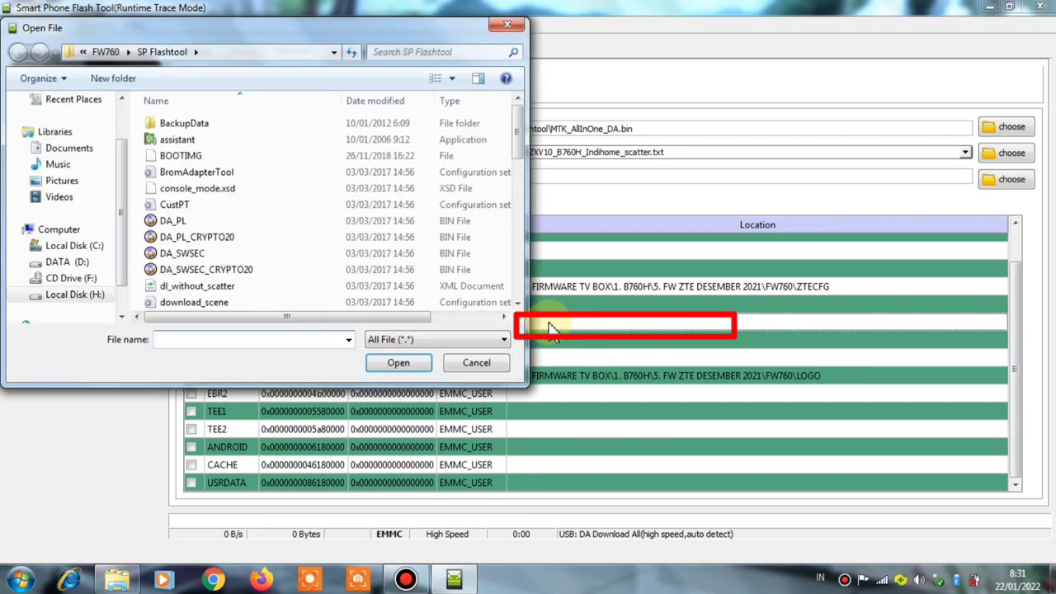
left_click(82, 299)
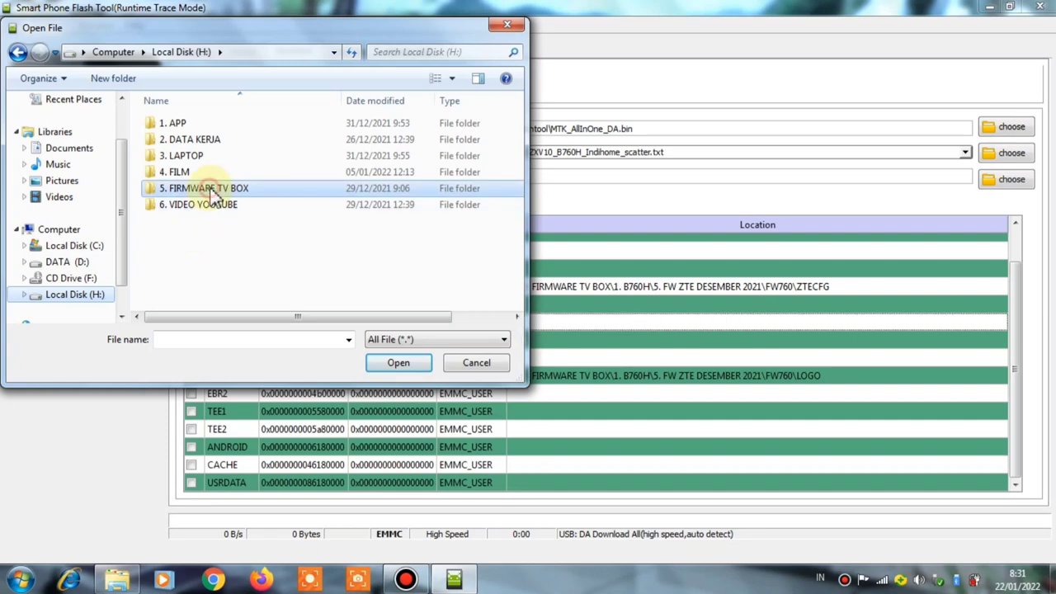
double_click(213, 191)
left_click(193, 127)
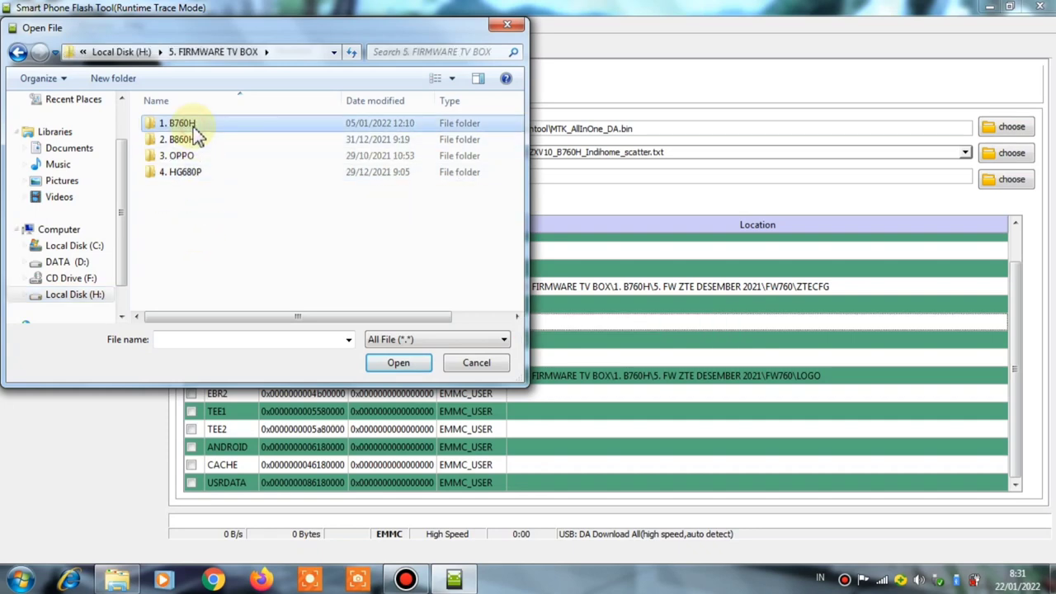
double_click(195, 129)
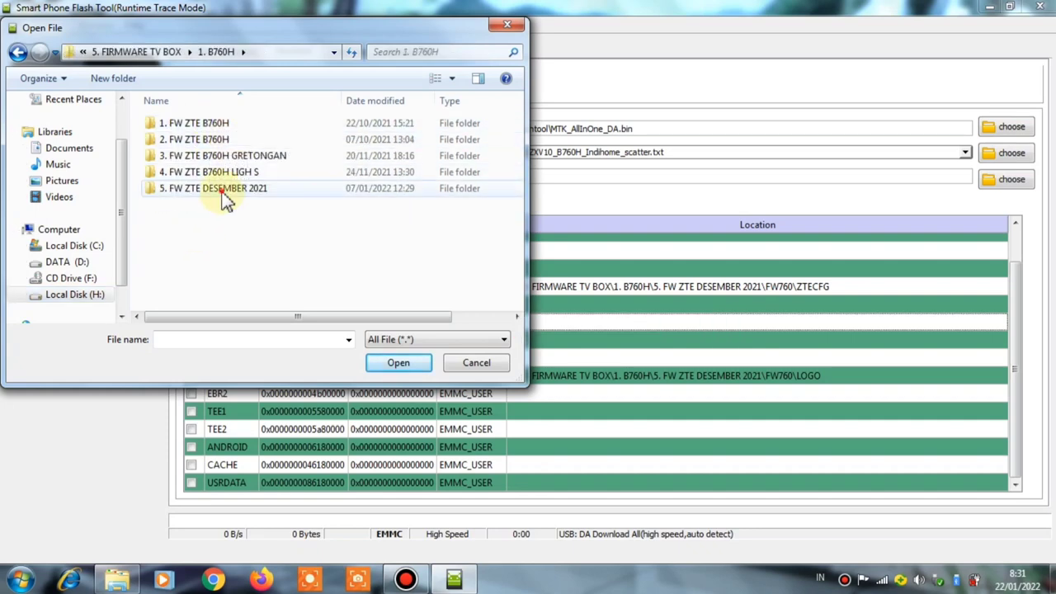
left_click(227, 189)
double_click(227, 197)
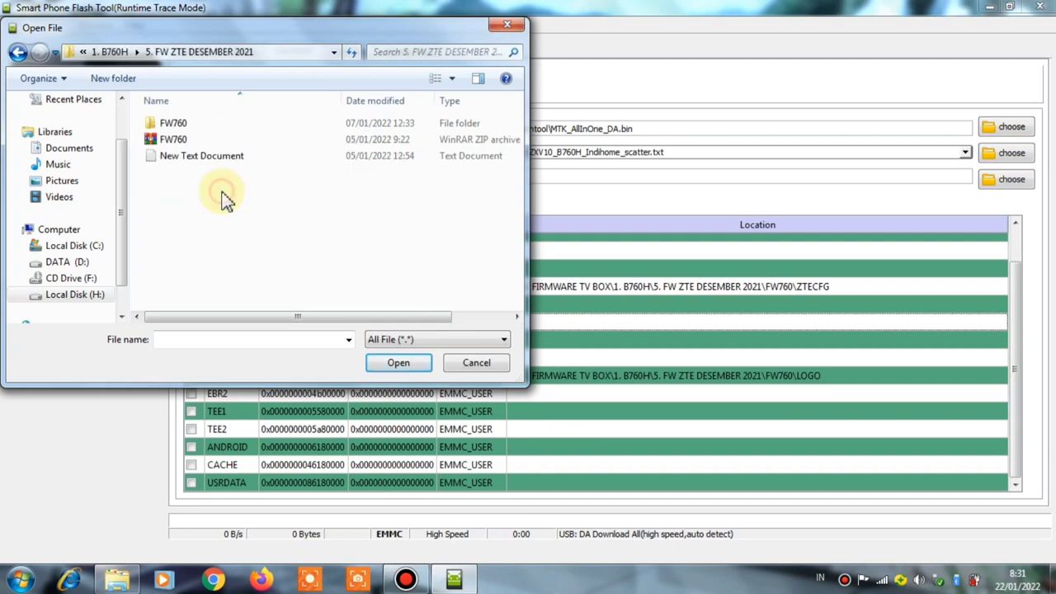
double_click(175, 125)
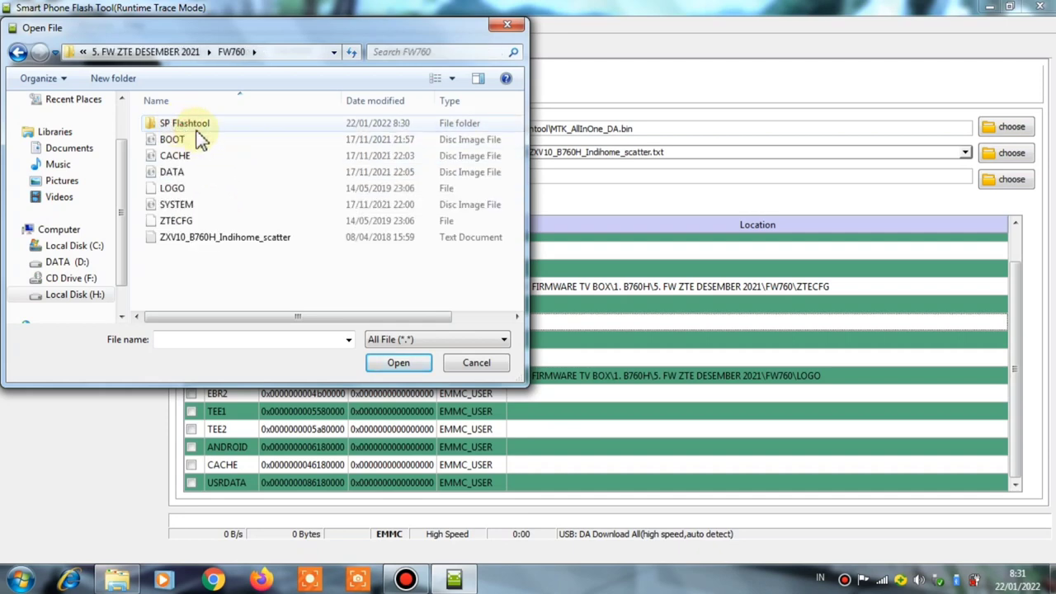
left_click(172, 140)
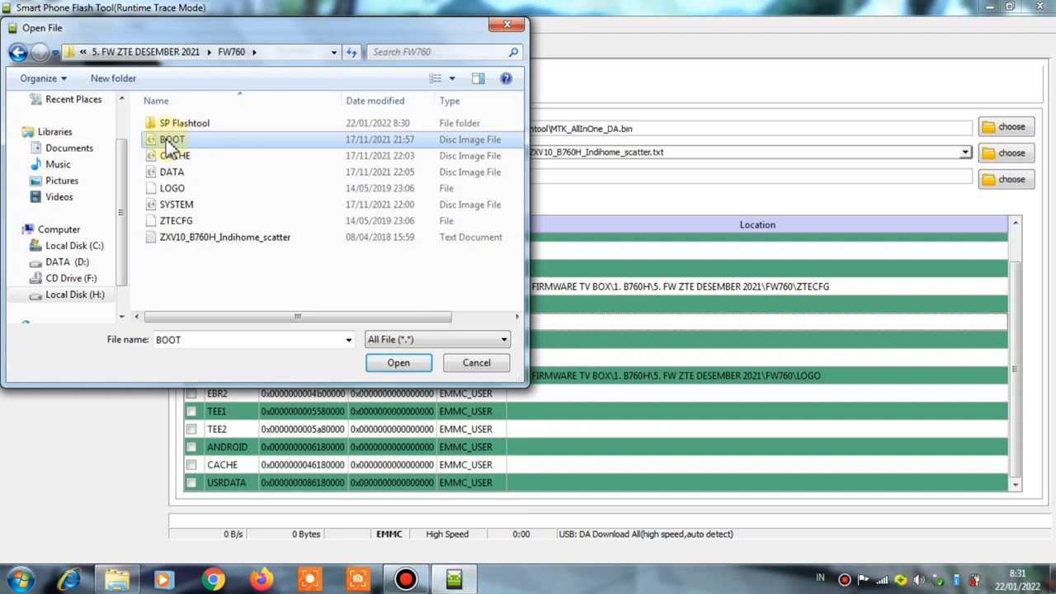
left_click(392, 360)
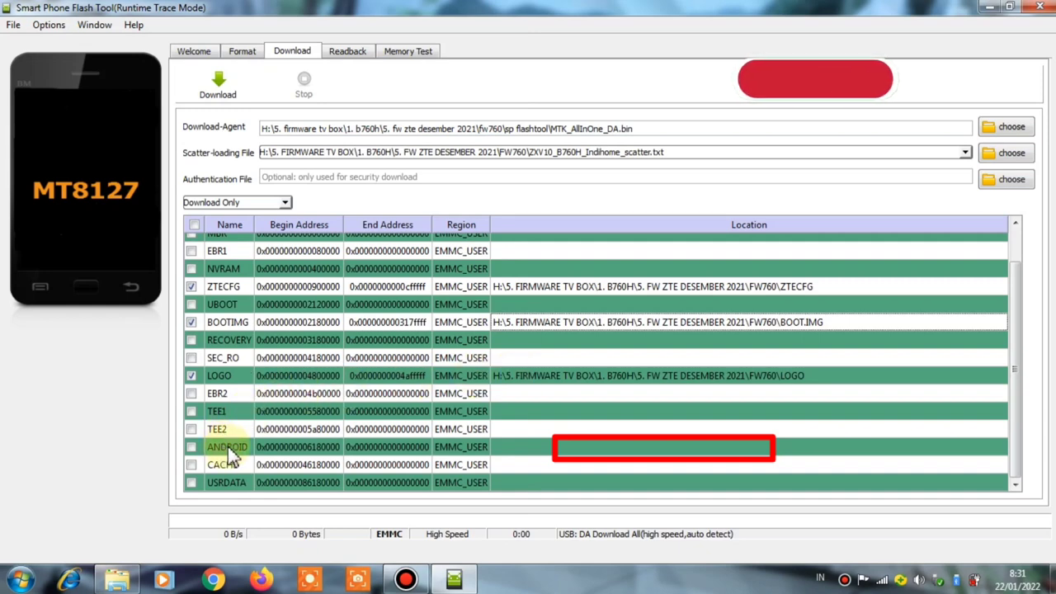
- Assign the SYSTEM image from H:\5. FIRMWARE TV BOX\1. B760H\5. FW ZTE DESEMBER 2021\FW760 to the ANDROID partition
left_click(518, 448)
left_click(518, 449)
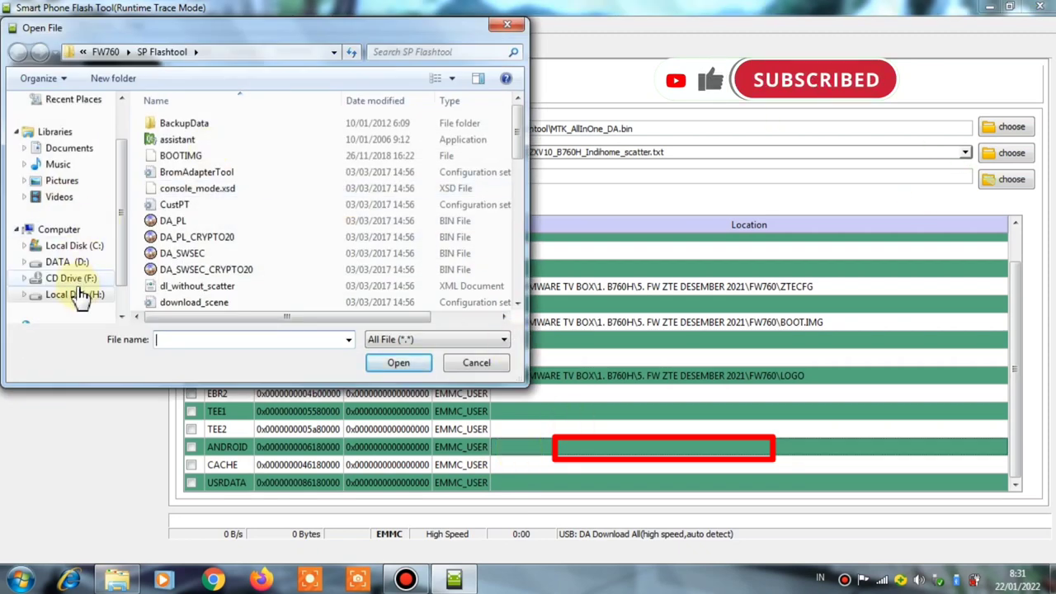
left_click(85, 297)
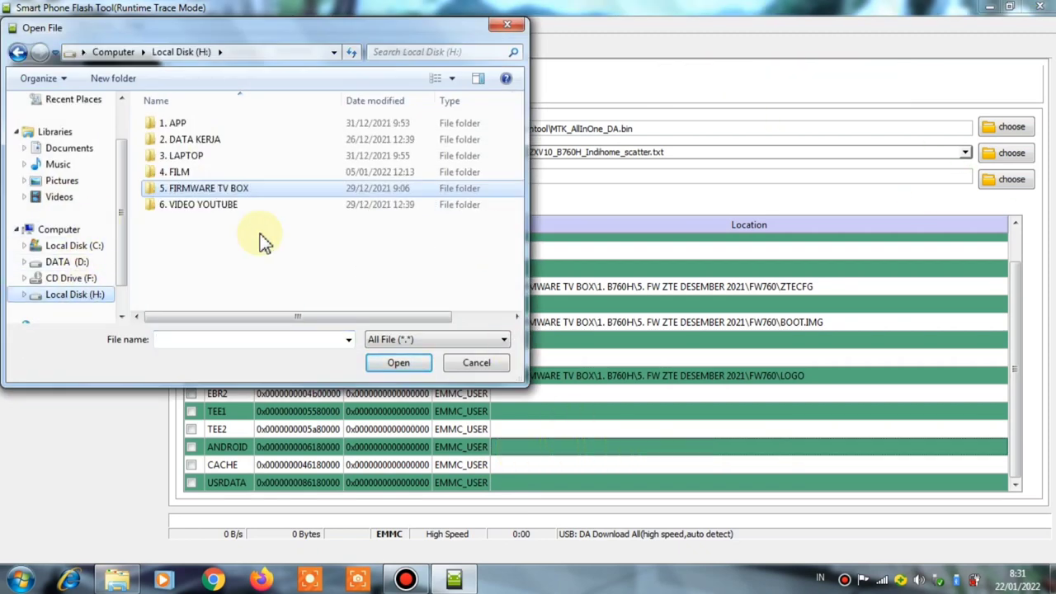
left_click(237, 190)
double_click(236, 193)
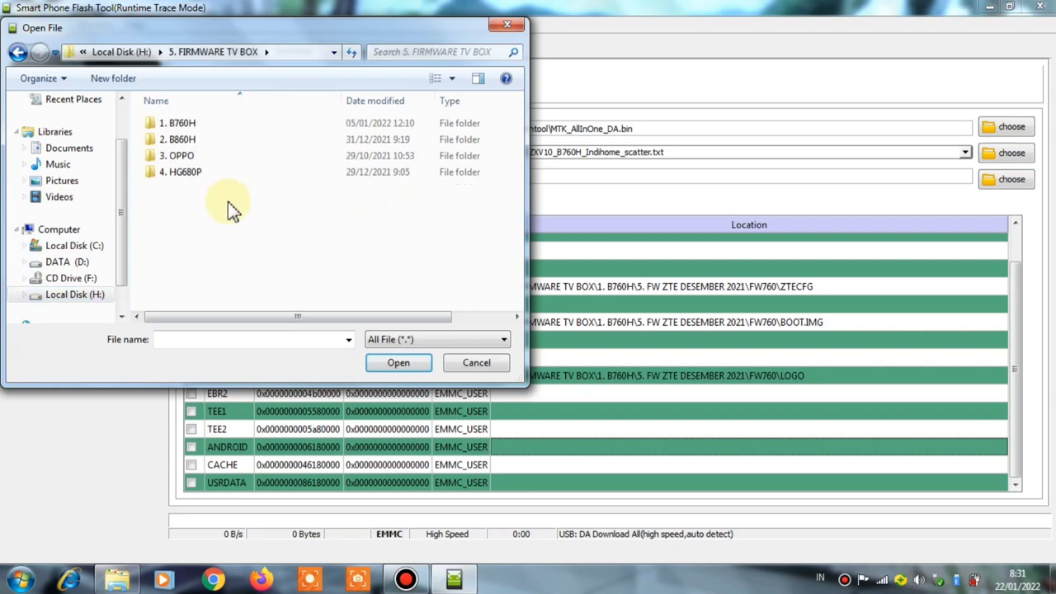
double_click(195, 128)
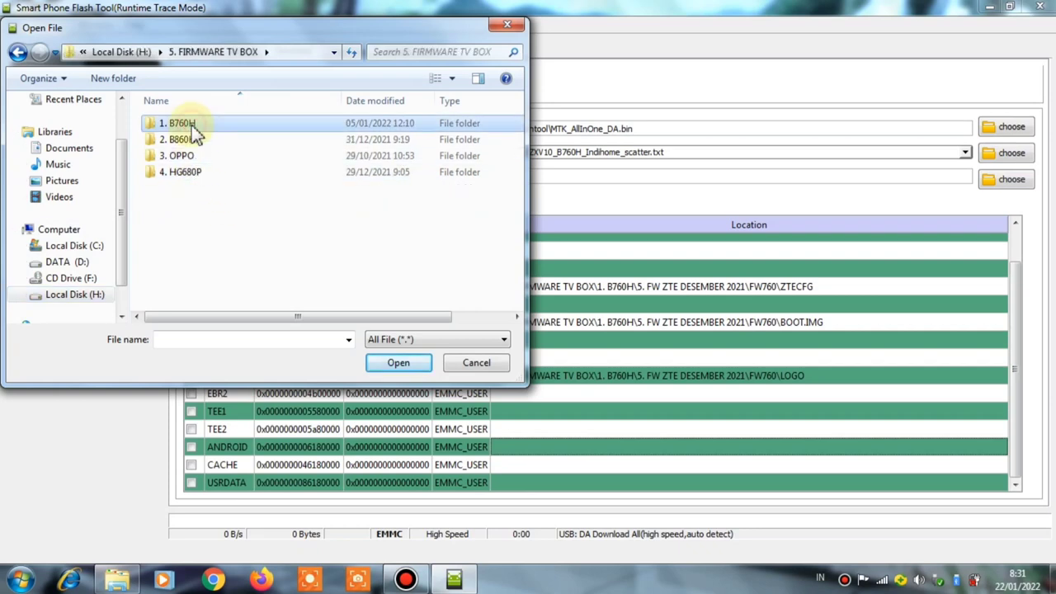
double_click(238, 189)
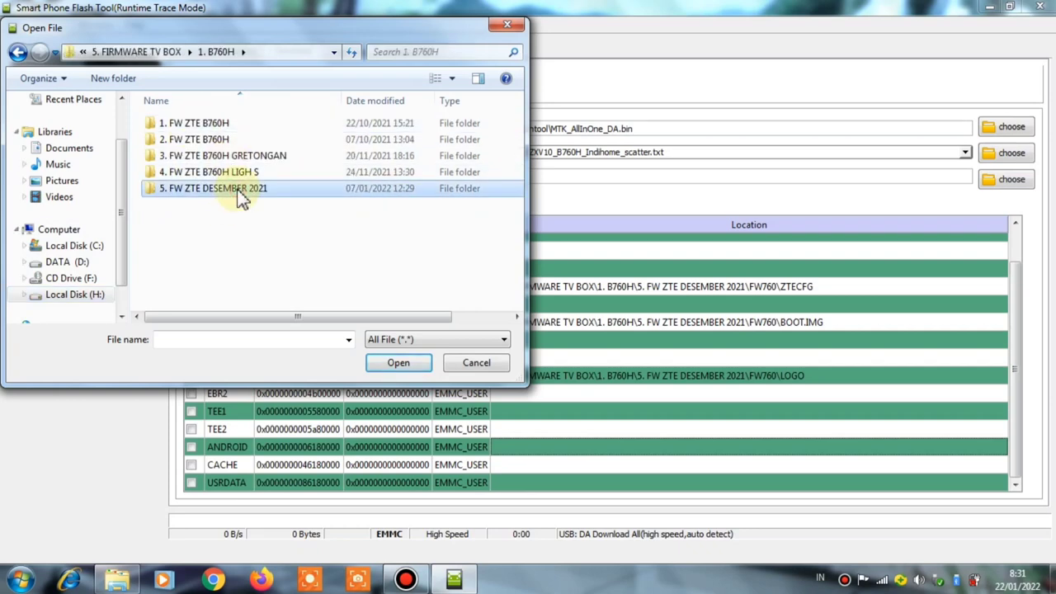
double_click(172, 123)
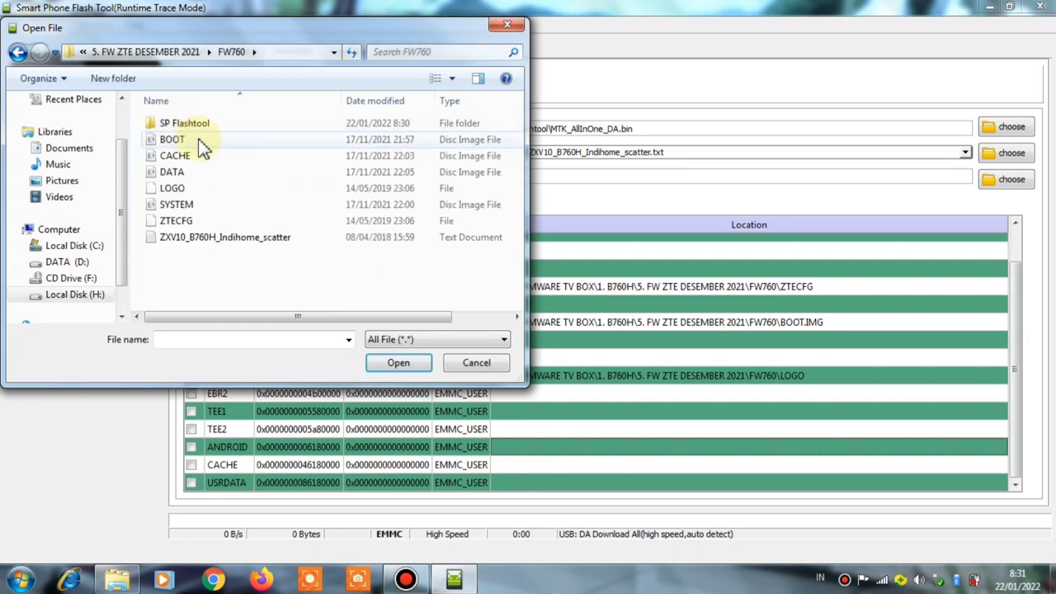
left_click(166, 206)
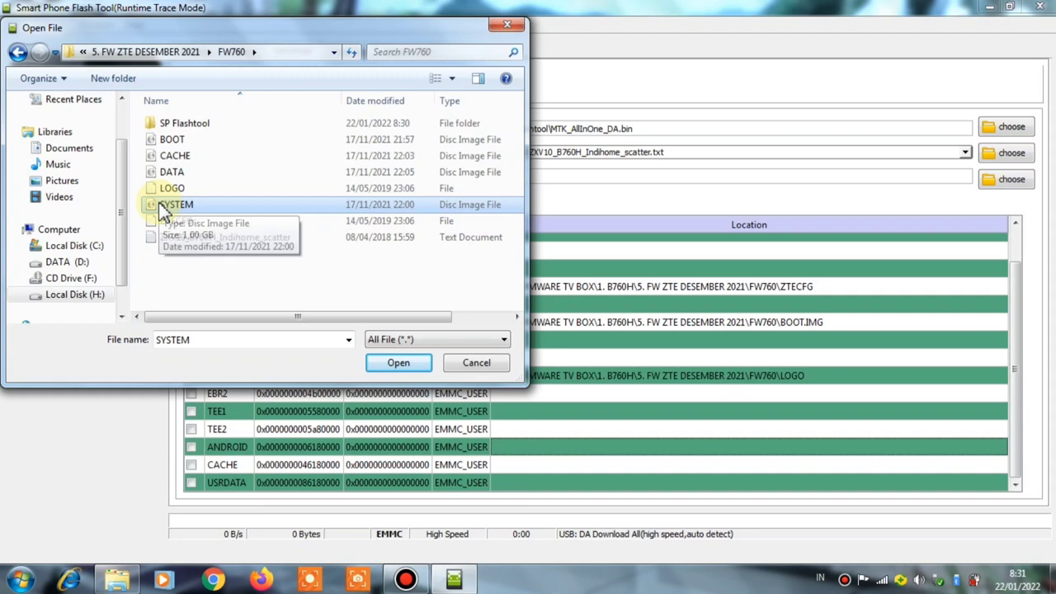
left_click(385, 365)
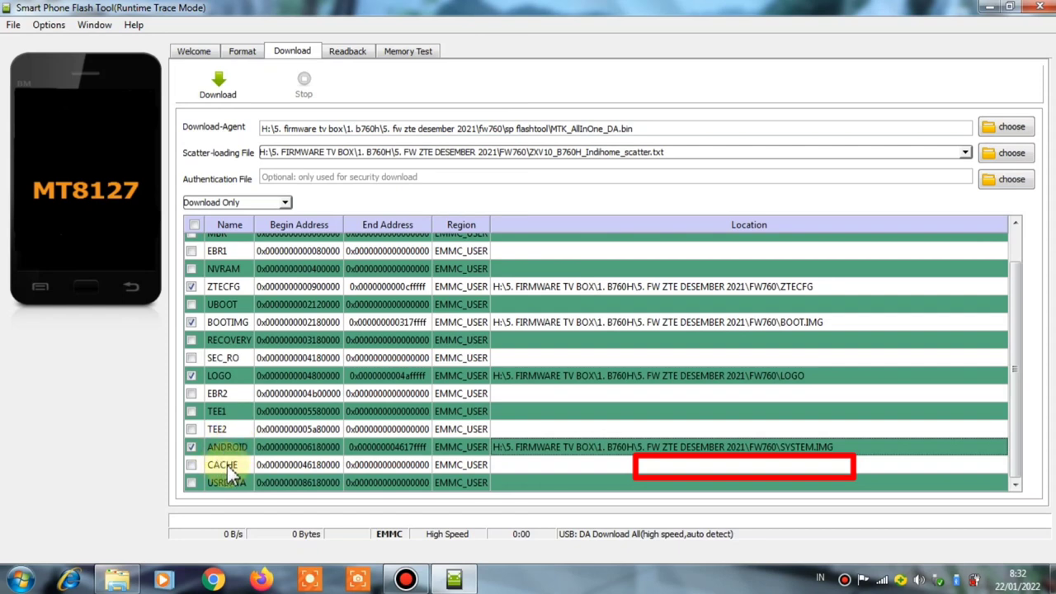
- Assign the CACHE image from H:\5. FIRMWARE TV BOX\1. B760H\5. FW ZTE DESEMBER 2021\FW760 to the CACHE partition
double_click(504, 464)
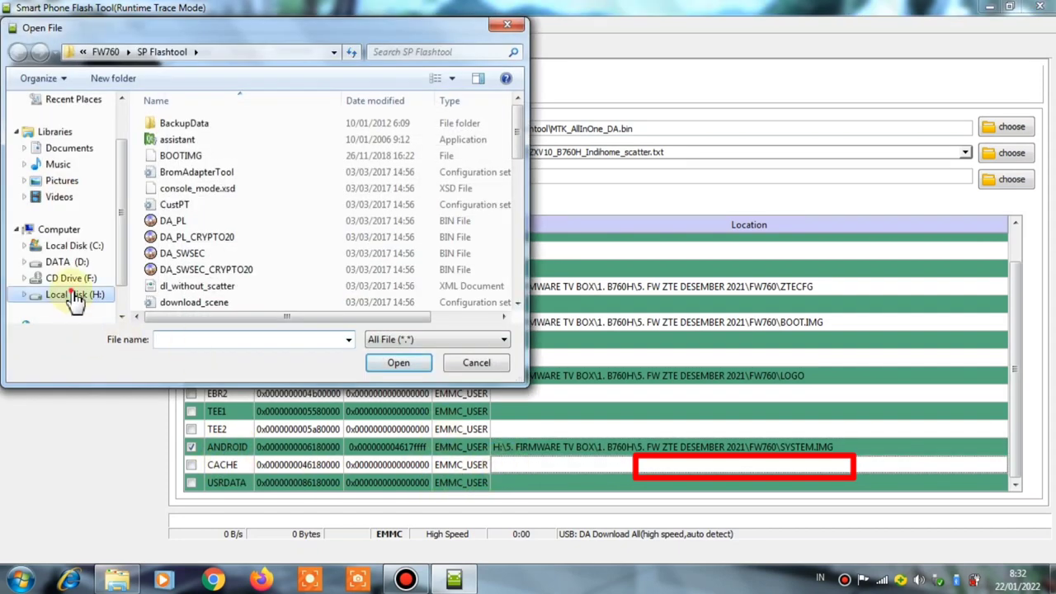
left_click(89, 295)
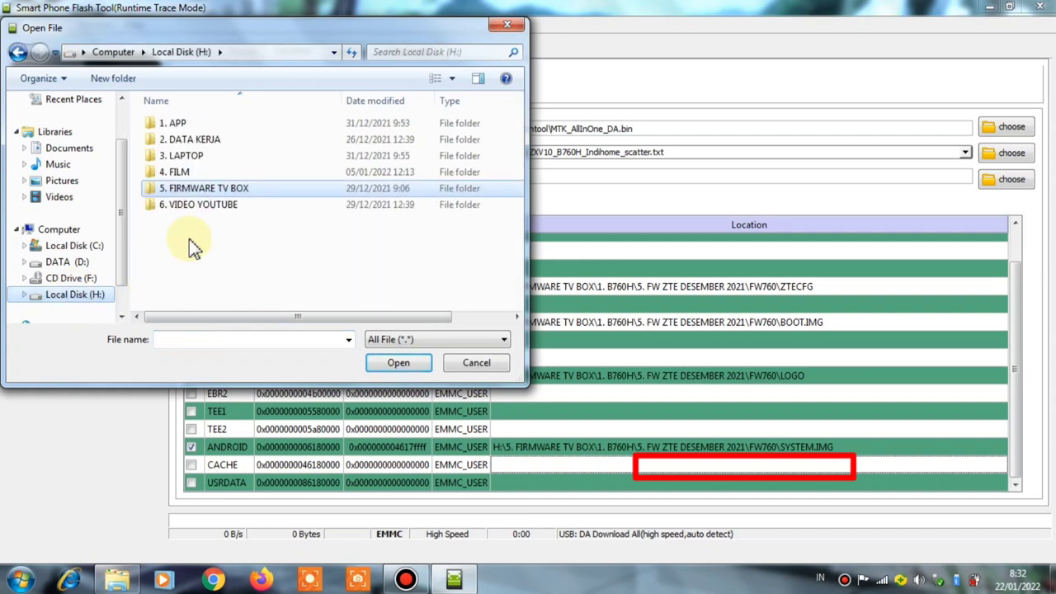
double_click(200, 191)
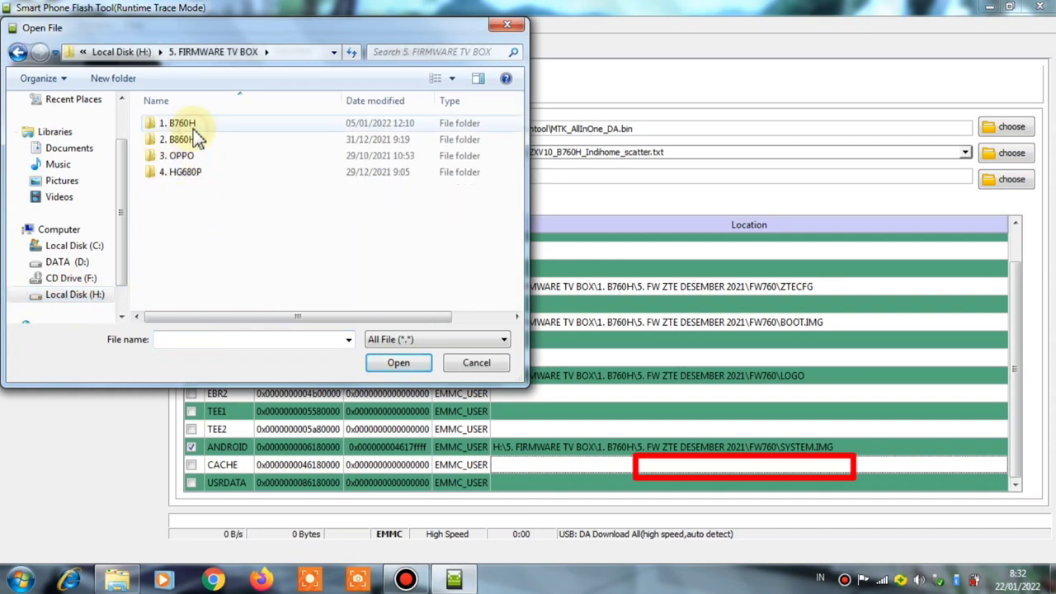
double_click(186, 123)
double_click(241, 191)
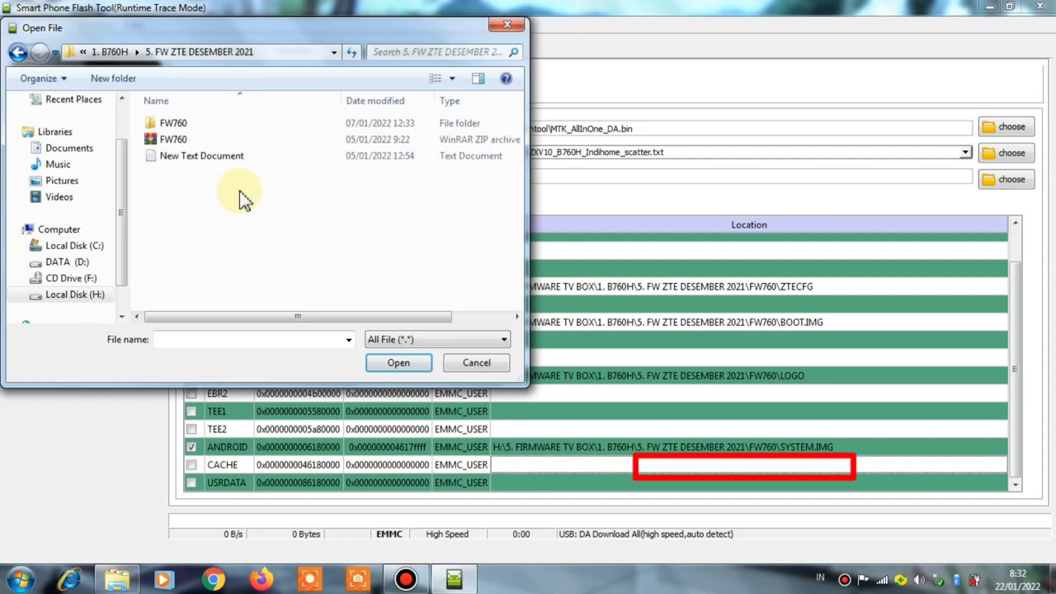
double_click(165, 125)
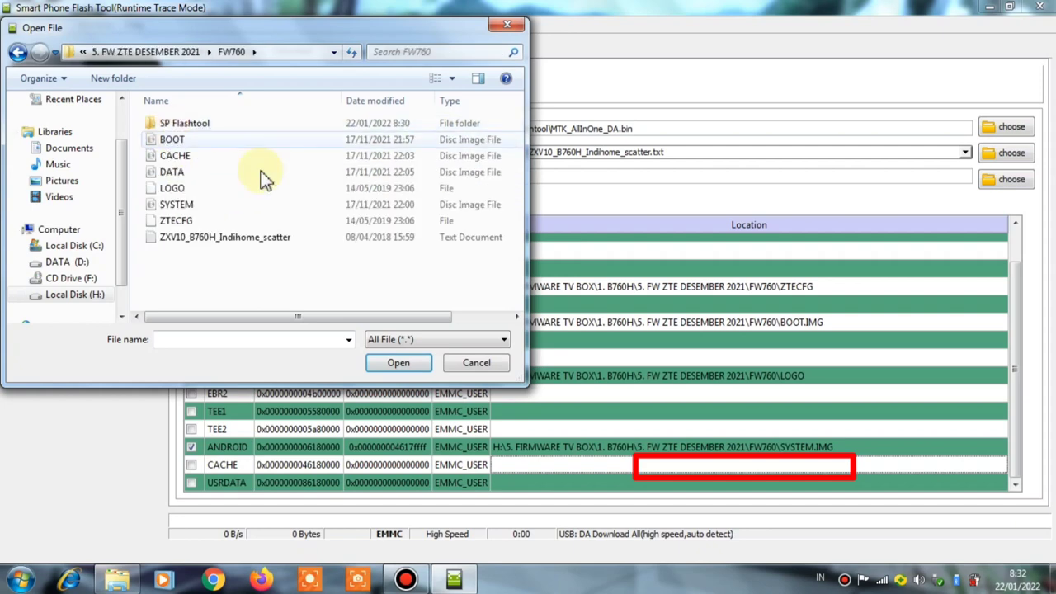
left_click(174, 160)
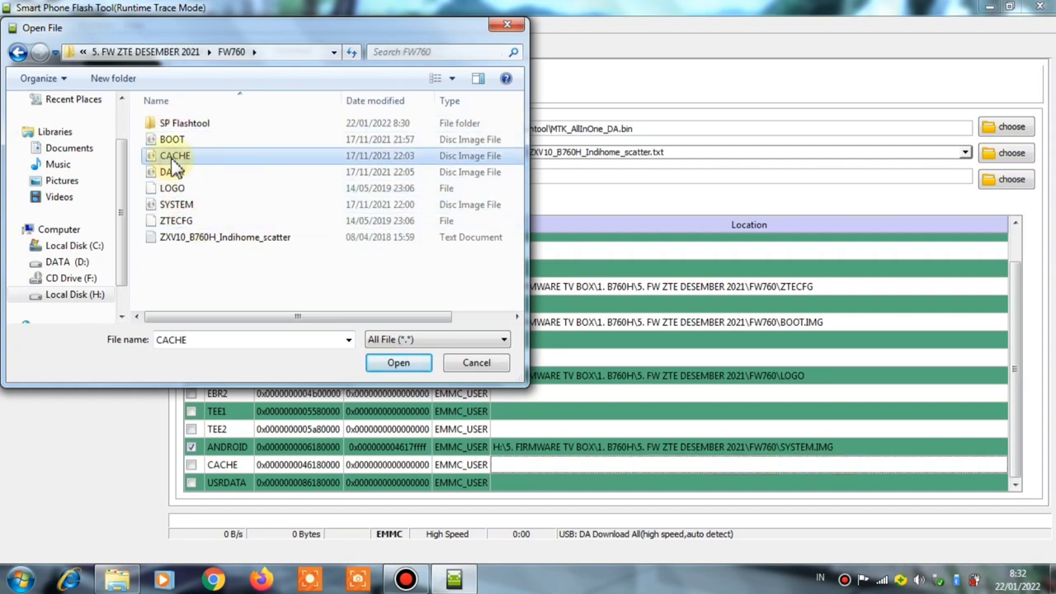
left_click(398, 364)
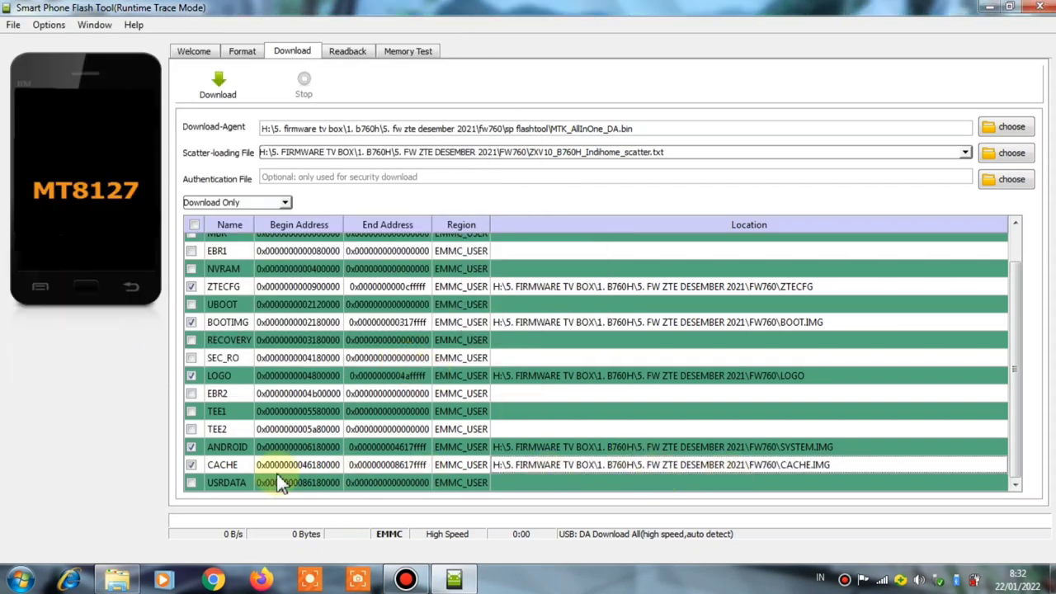
- Assign the DATA image from H:\5. FIRMWARE TV BOX\1. B760H\5. FW ZTE DESEMBER 2021\FW760 to the USRDATA partition
double_click(506, 483)
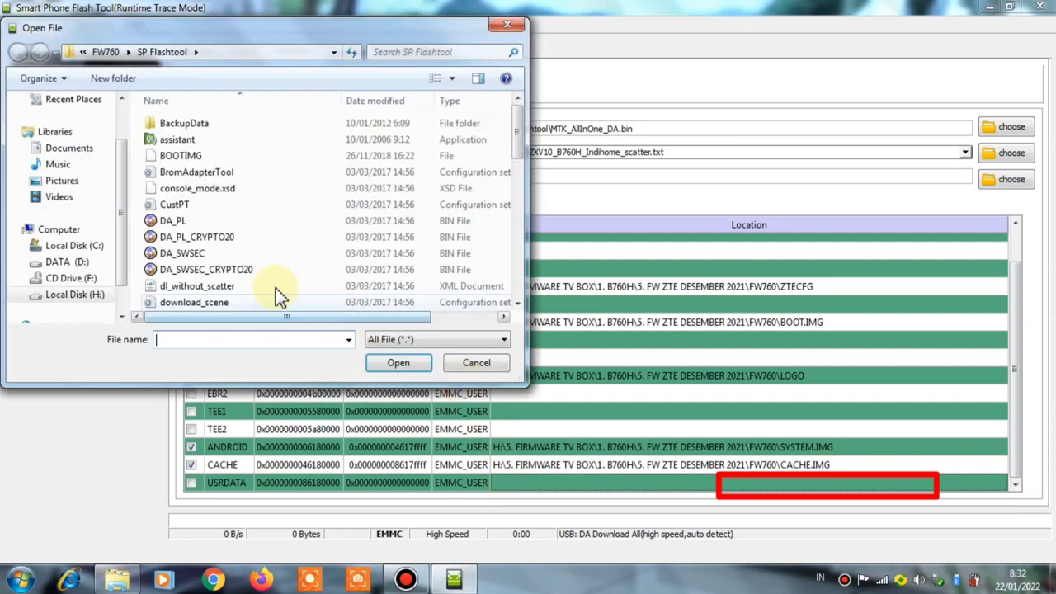
left_click(73, 294)
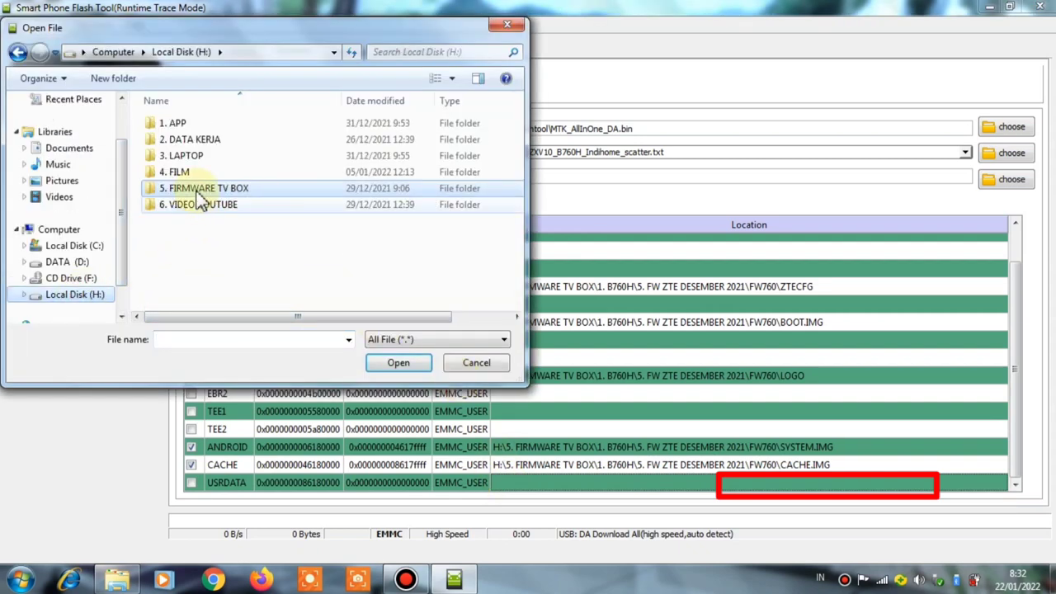
double_click(199, 188)
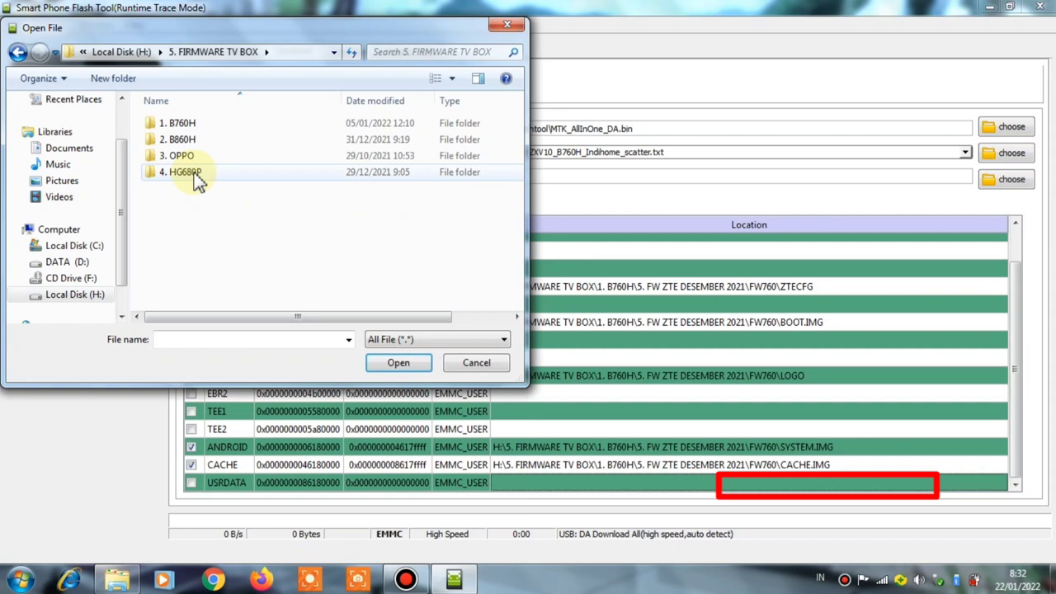
double_click(185, 126)
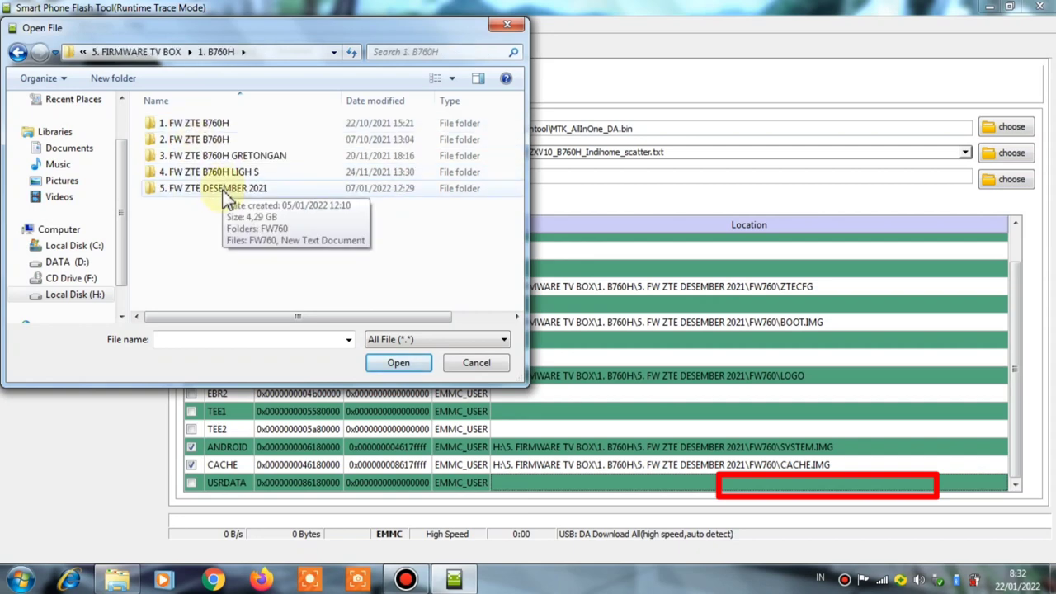
double_click(226, 193)
double_click(187, 125)
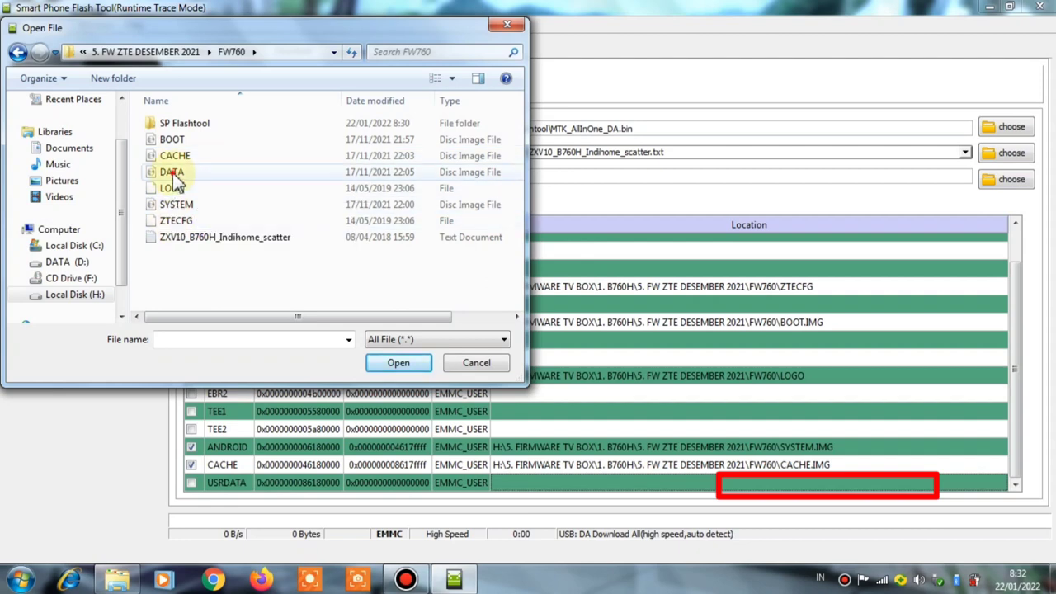
left_click(172, 171)
left_click(398, 362)
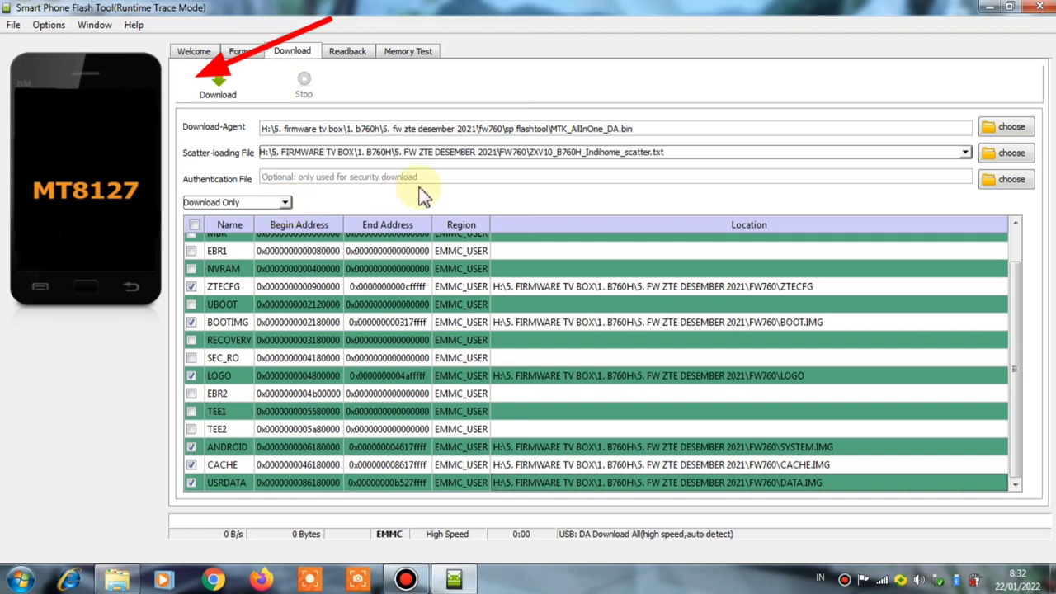
- Start flashing the firmware in Download Only mode, and keep the current Windows color scheme without being asked again
left_click(217, 91)
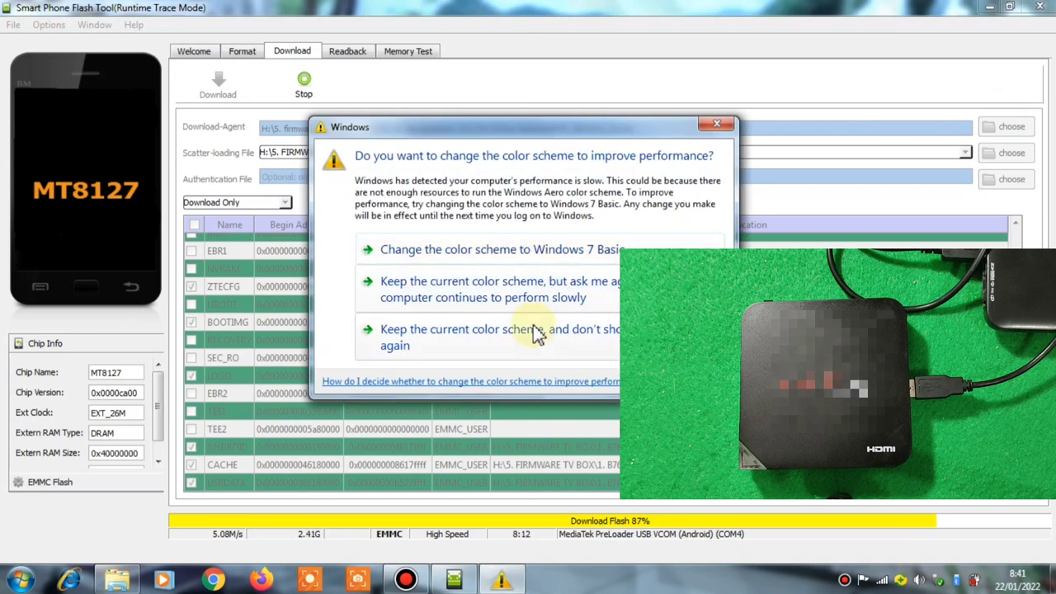
left_click(537, 334)
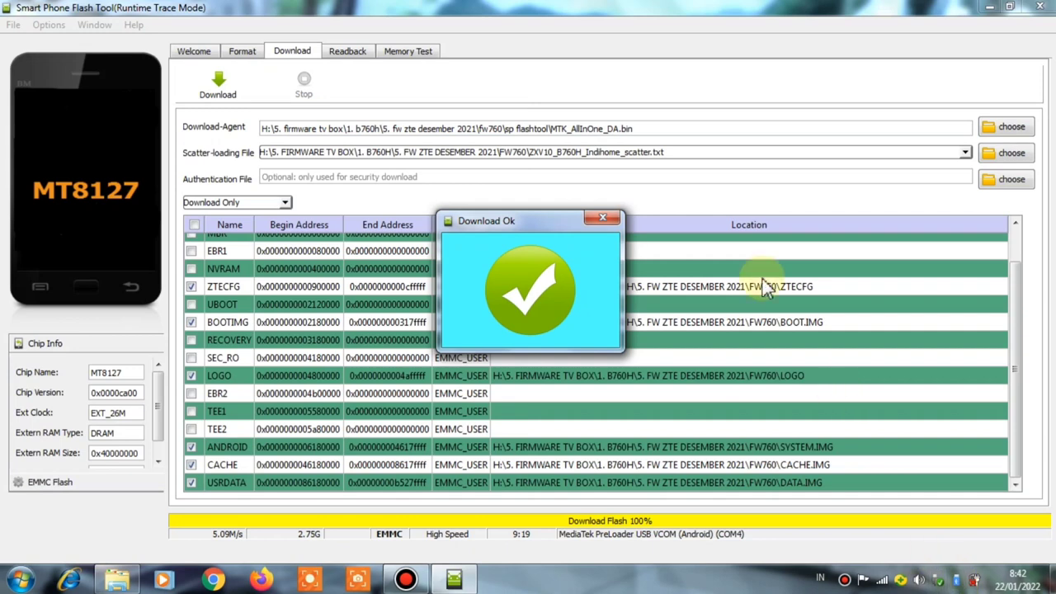
- Dismiss the download completion dialog and close the flash tool
left_click(603, 221)
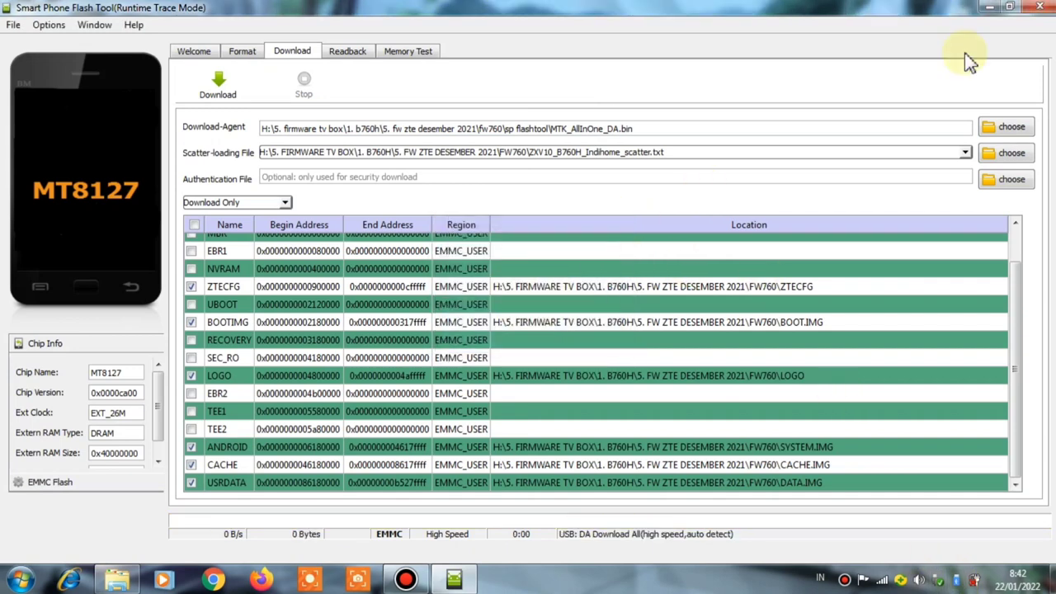
left_click(1041, 8)
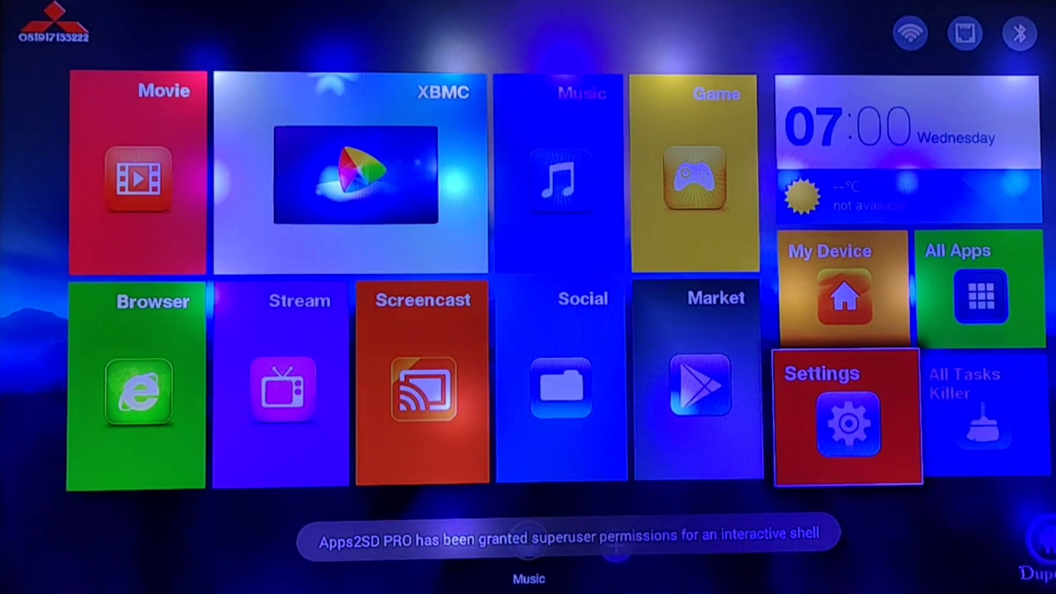
- Switch to the TV box's launcher, open its full app list and look through the installed apps
key("Up")
key("Right")
key("Return")
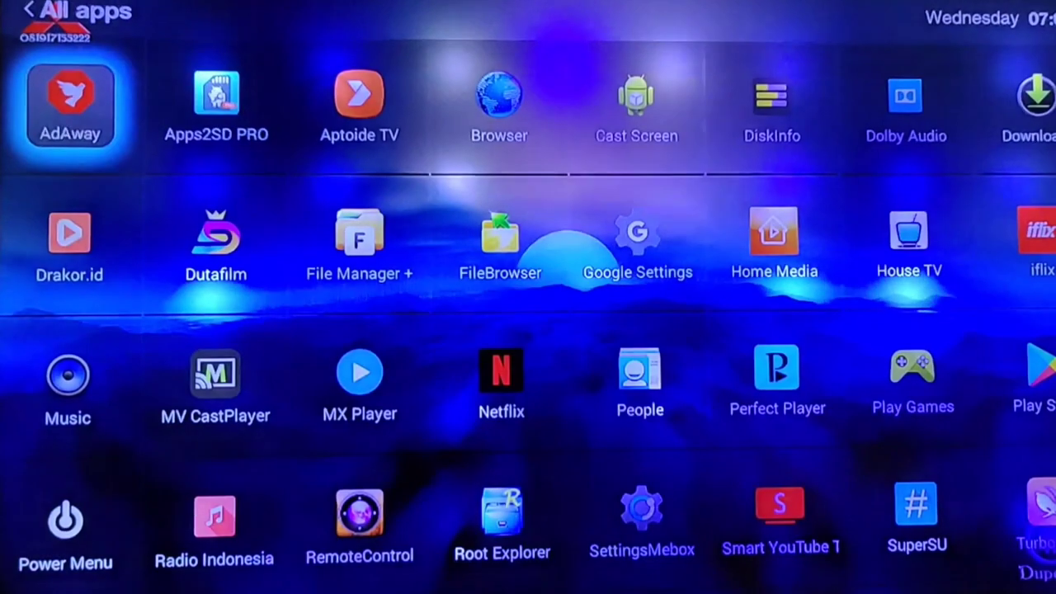
key("Right")
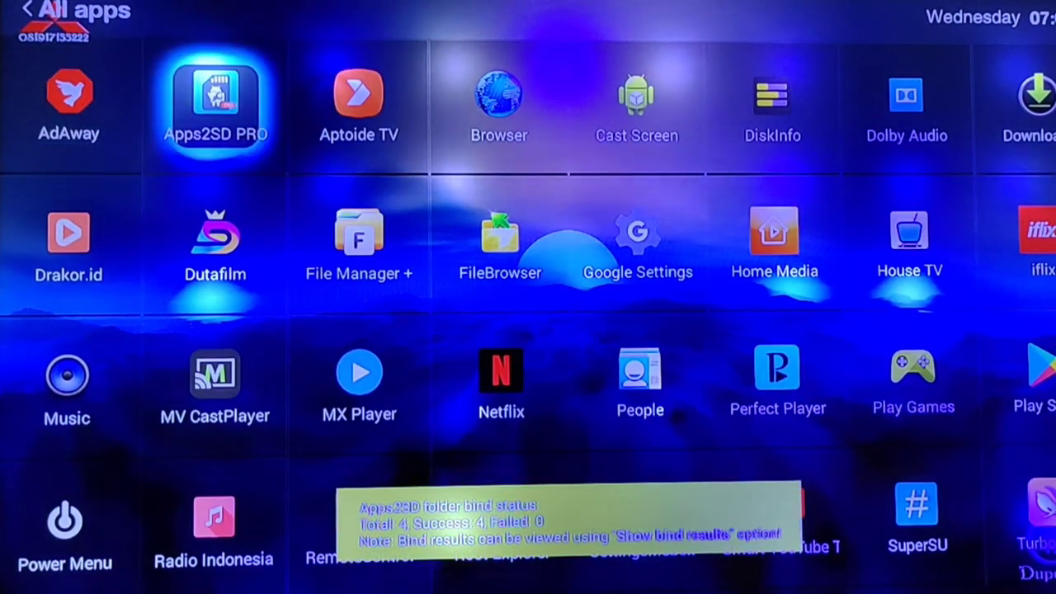
key("Right")
key("Right")
key("Right")
key("Right")
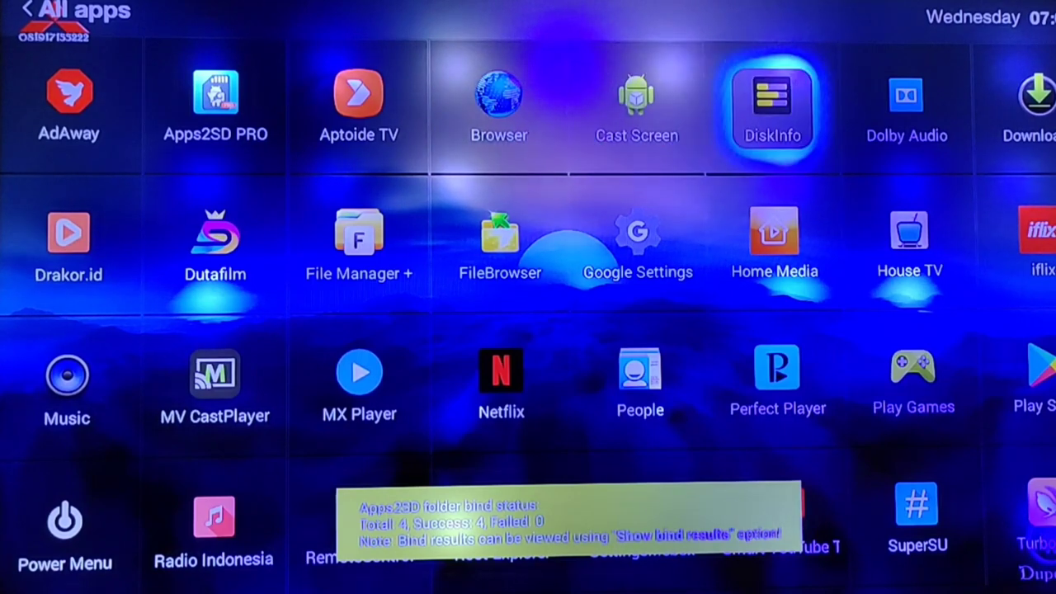
key("Right")
key("Down")
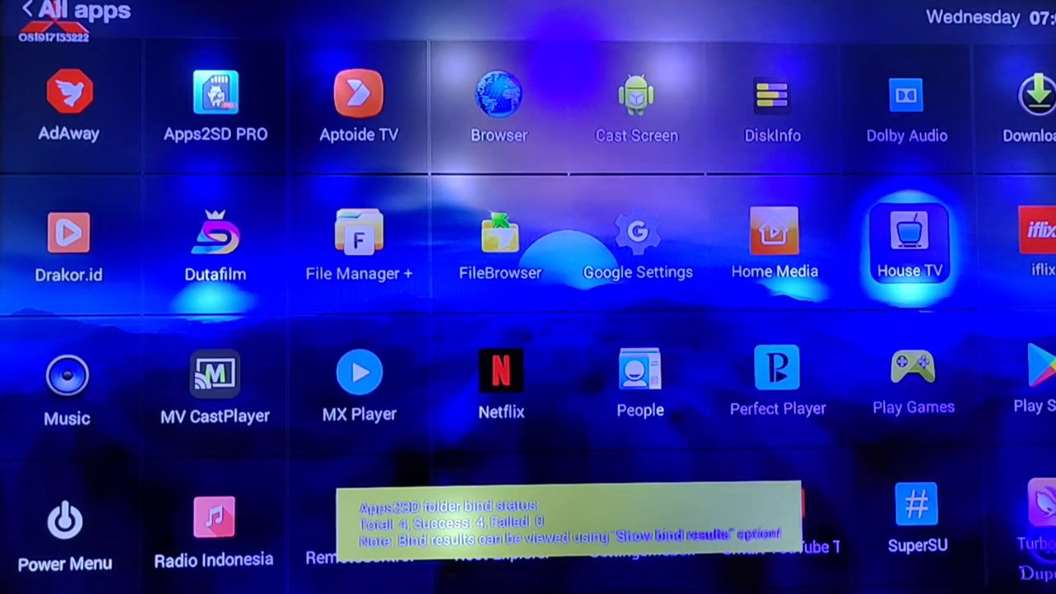
key("Down")
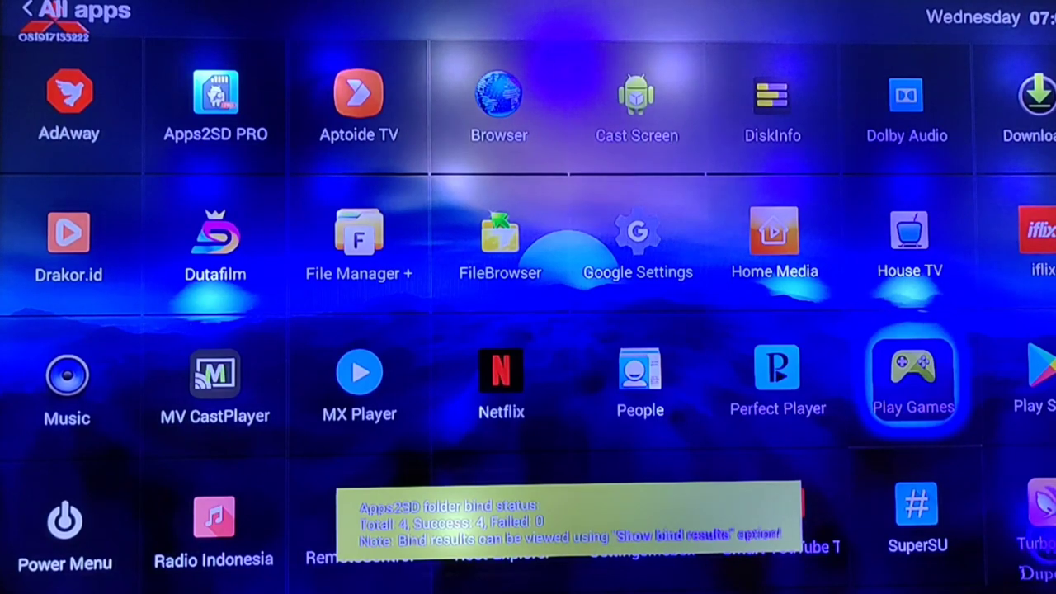
key("Down")
key("Down")
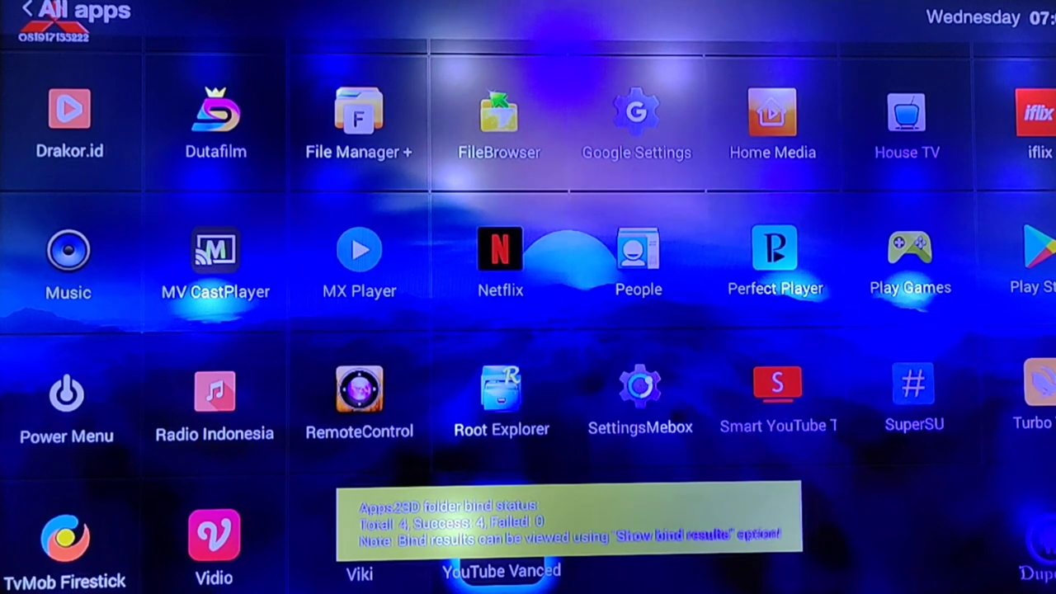
- Open SettingsMebox and bring up the resolution choices in its display settings
key("Up")
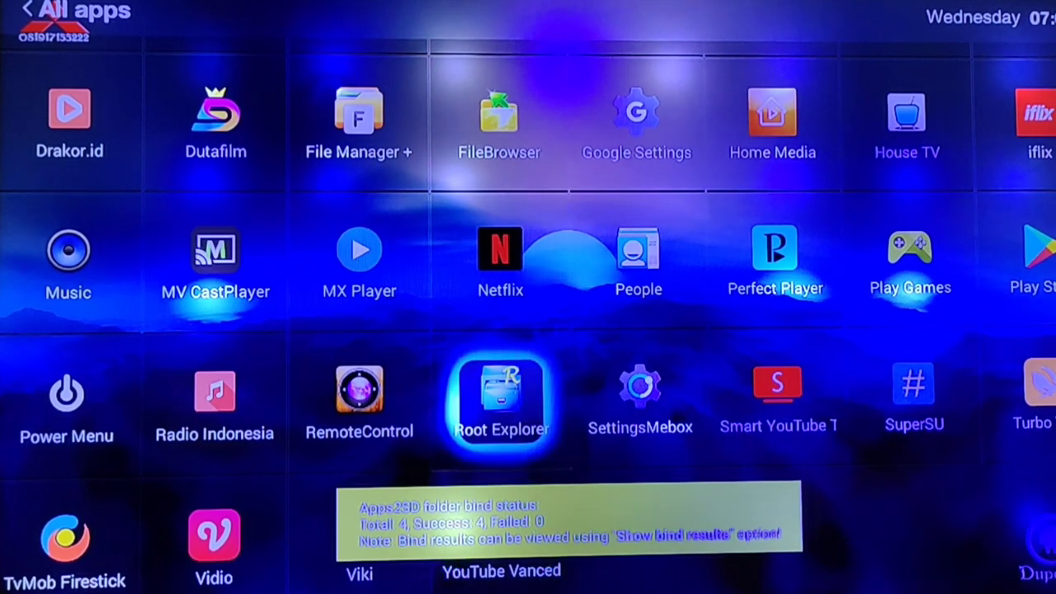
key("Right")
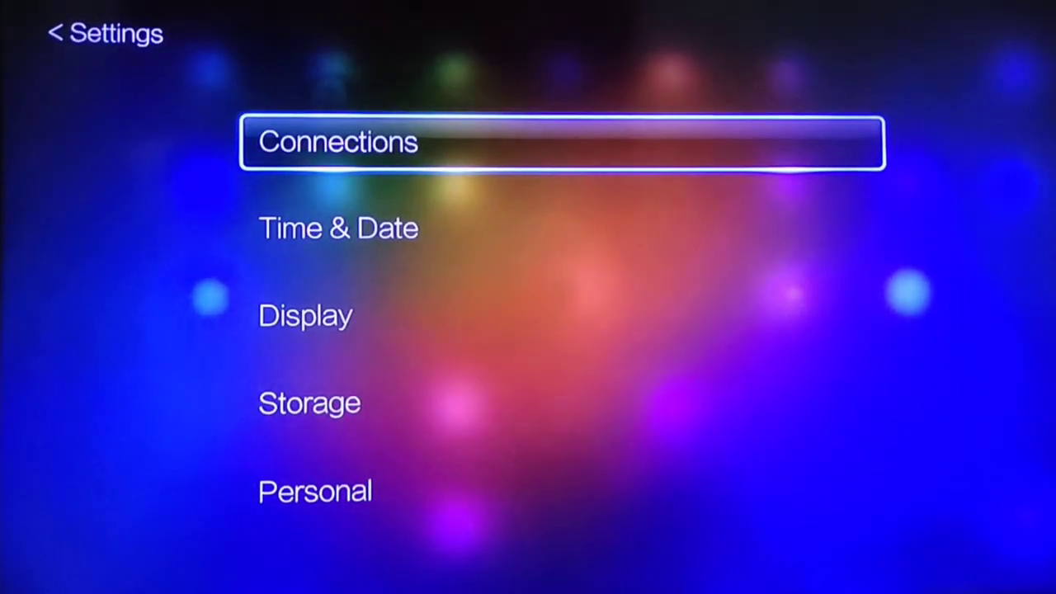
key("Down")
key("Down")
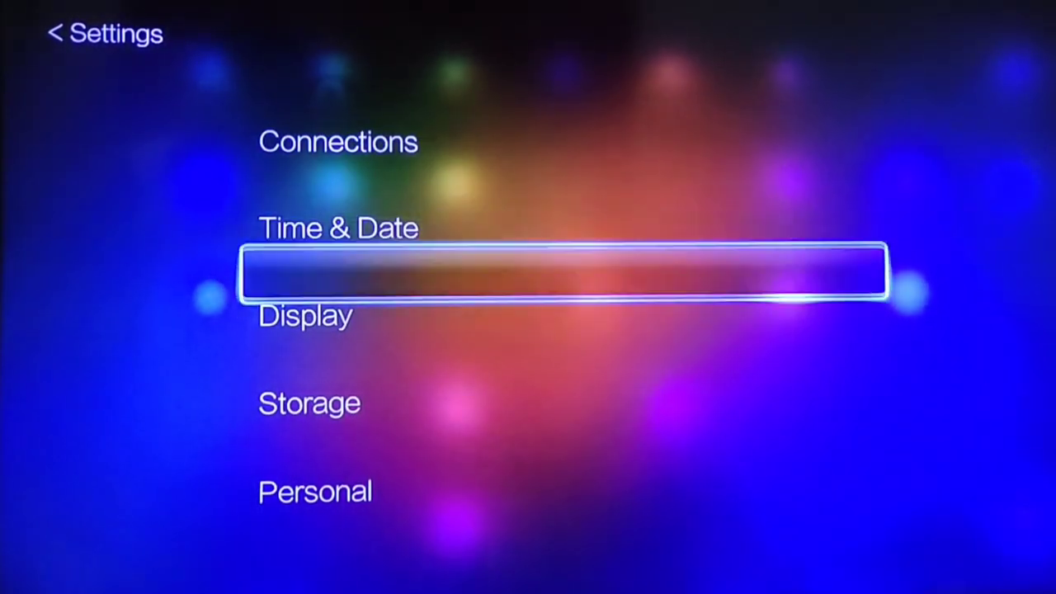
key("Return")
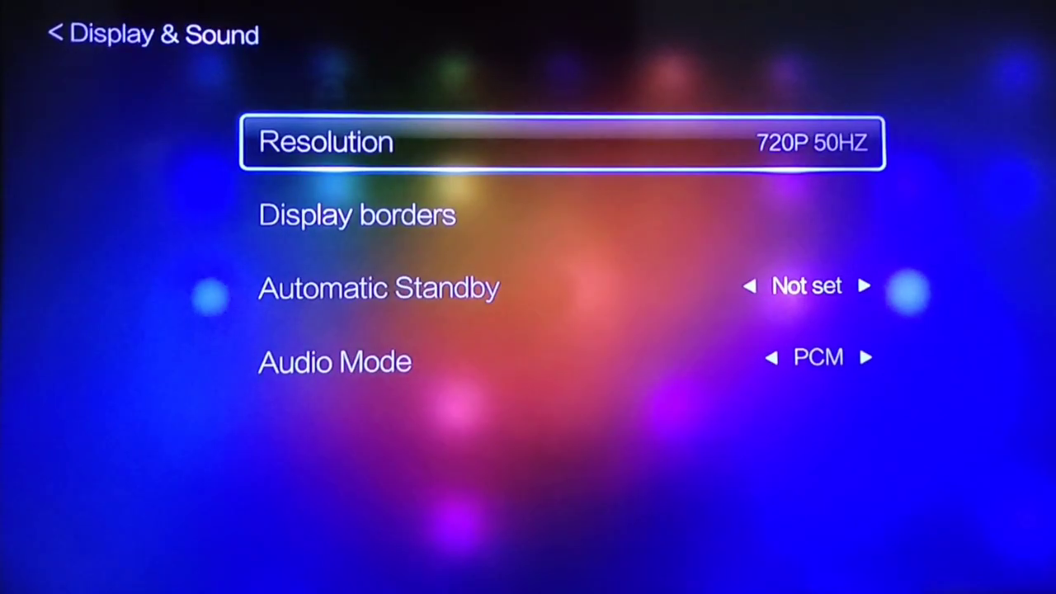
key("Return")
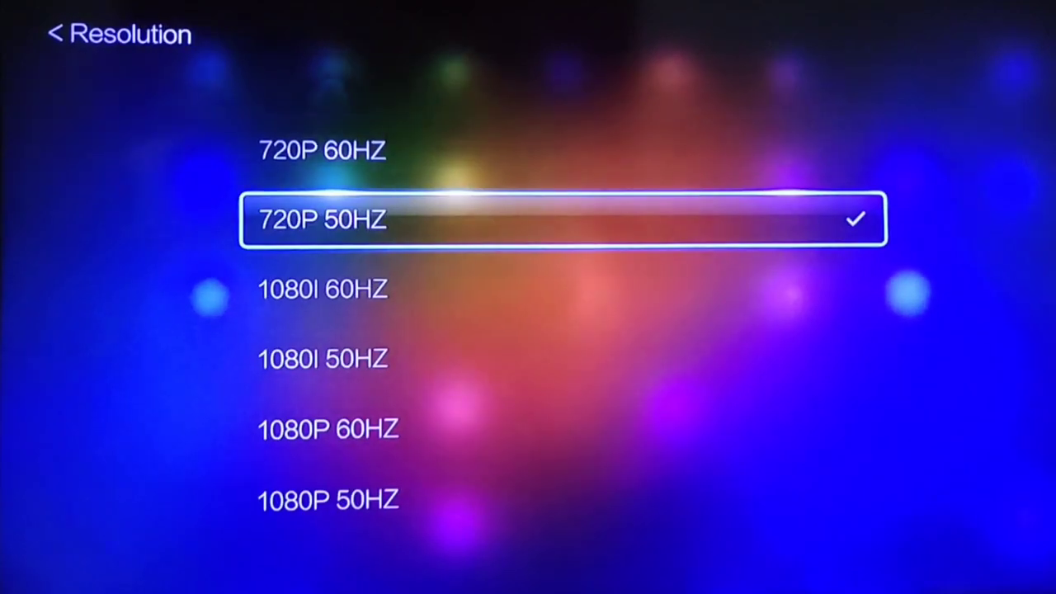